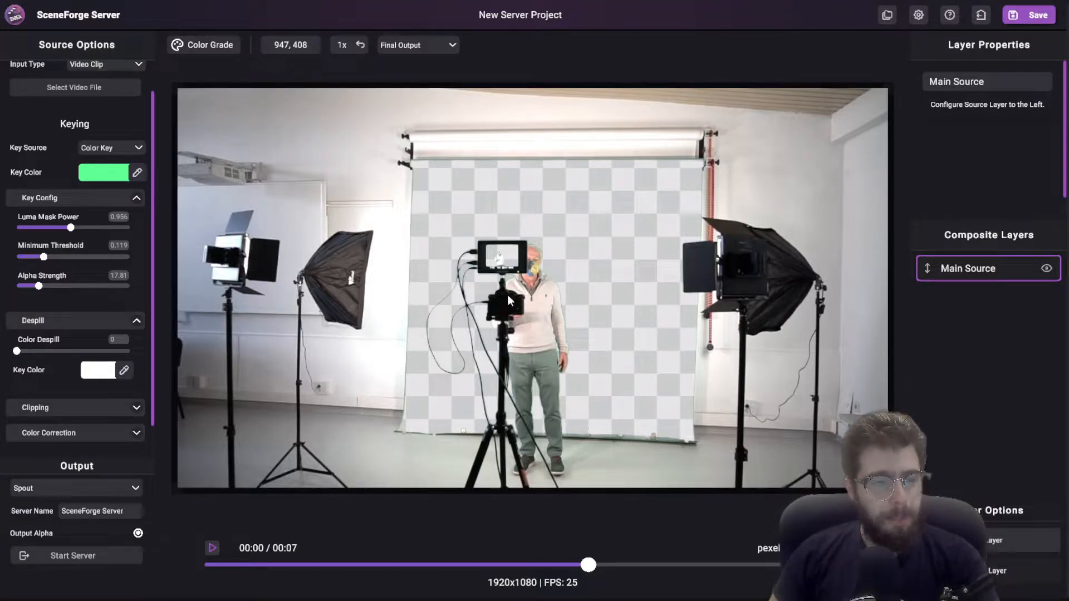
# Scrub the video clip to an earlier frame and set the source's Color Despill to 0.544.
pyautogui.scroll(-2, 511, 288)
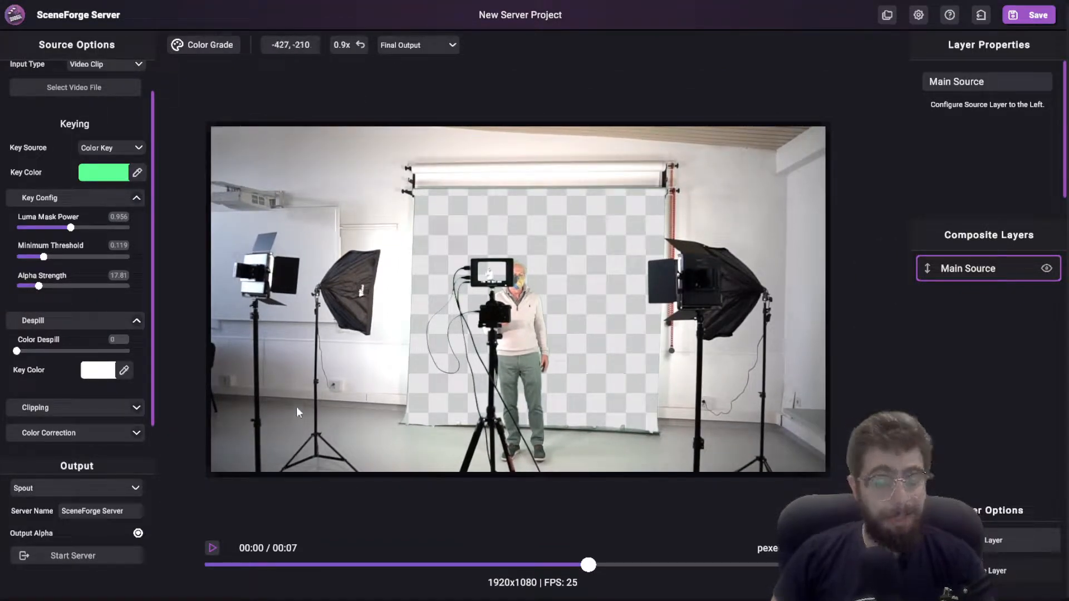
pyautogui.moveTo(566, 565); pyautogui.dragTo(305, 565)
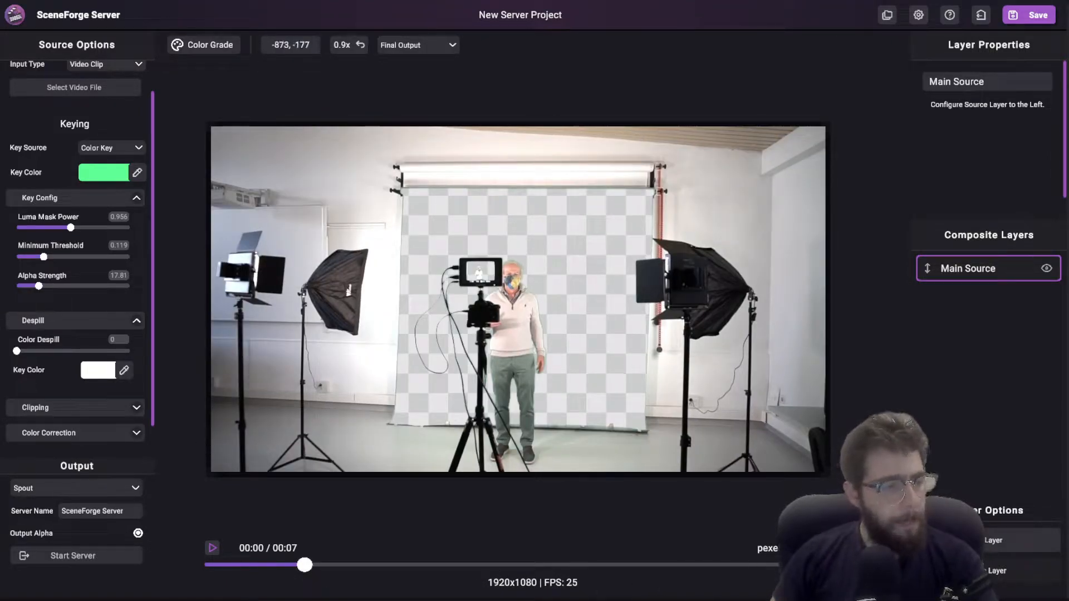
pyautogui.moveTo(17, 351); pyautogui.dragTo(70, 351)
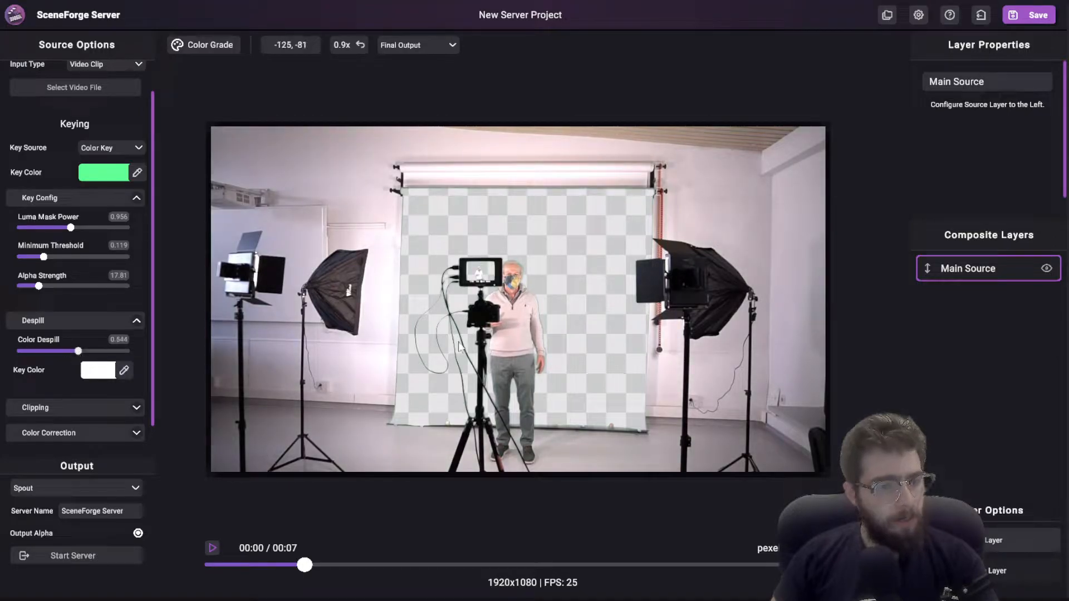
# Preview the Alpha Mask, return to Final Output, and inspect the keyed subject's edges up close.
pyautogui.click(417, 45)
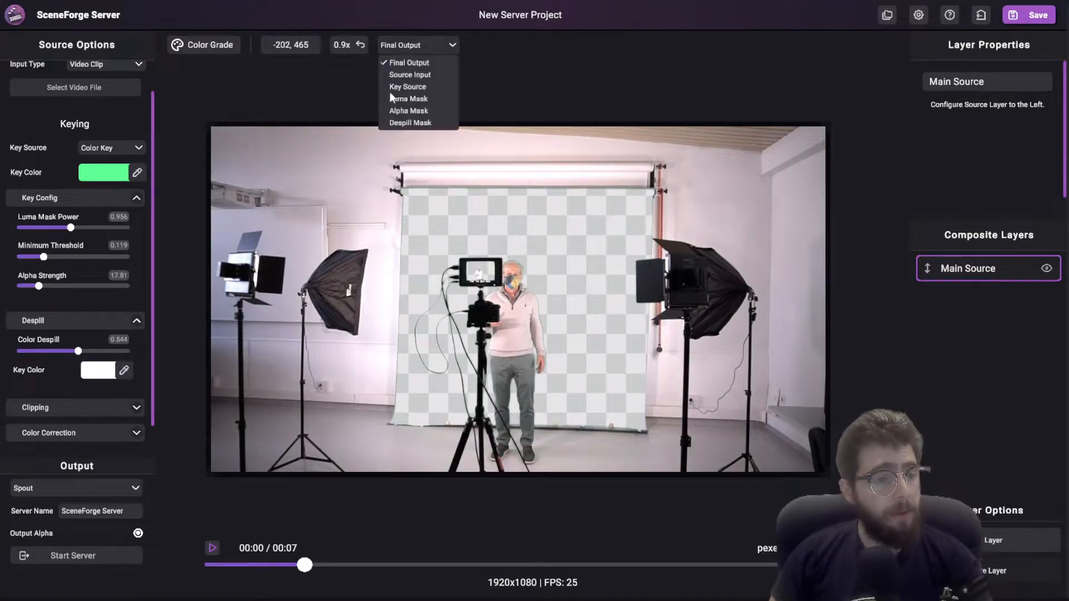
pyautogui.click(408, 112)
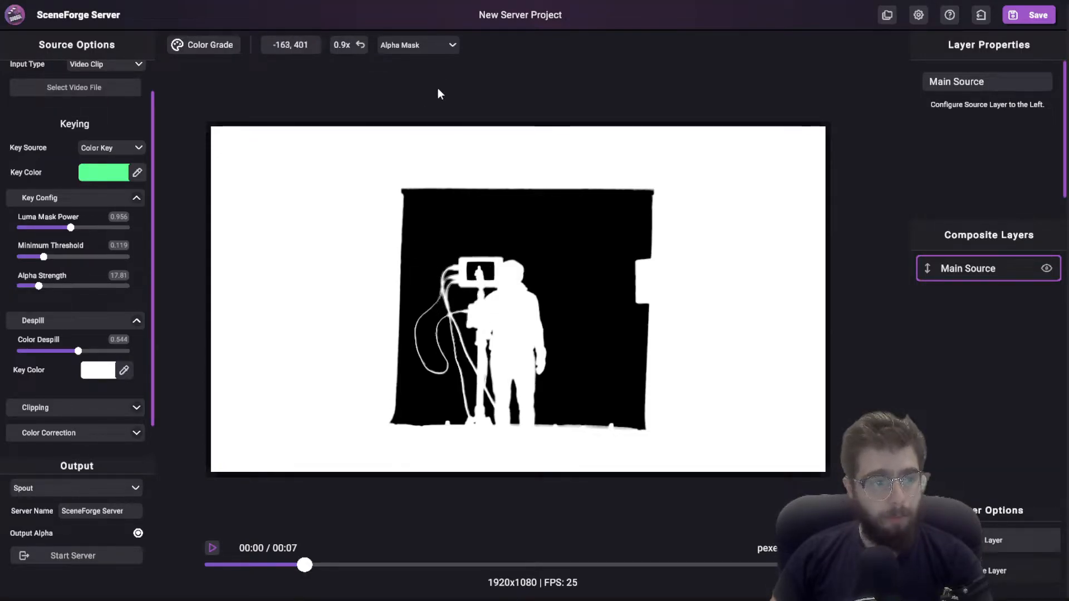
pyautogui.click(432, 46)
pyautogui.click(422, 62)
pyautogui.scroll(4, 457, 274)
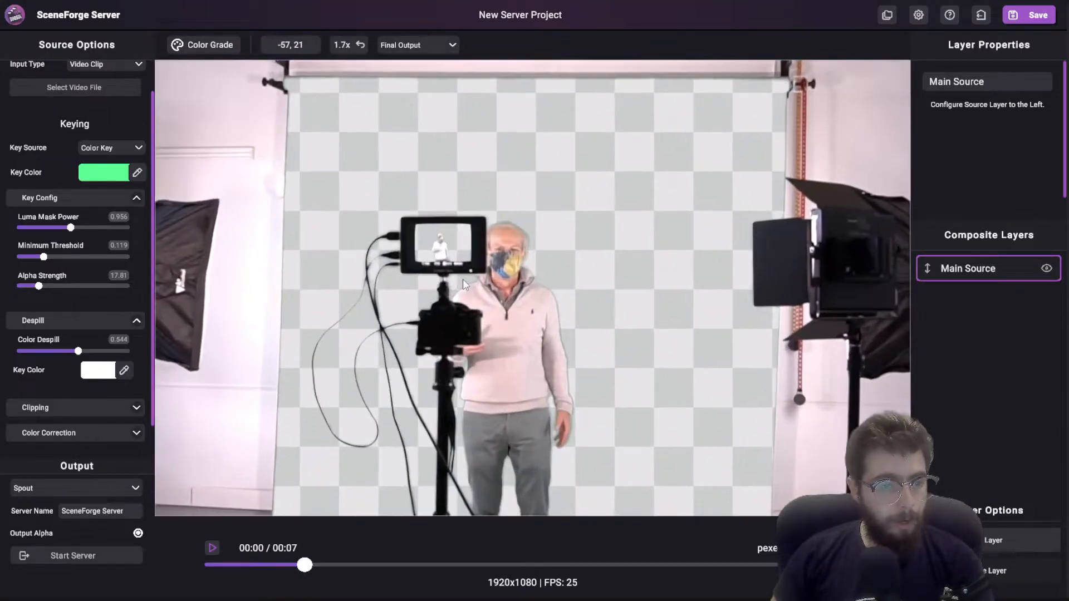
pyautogui.scroll(-5, 463, 279)
pyautogui.scroll(1, 463, 289)
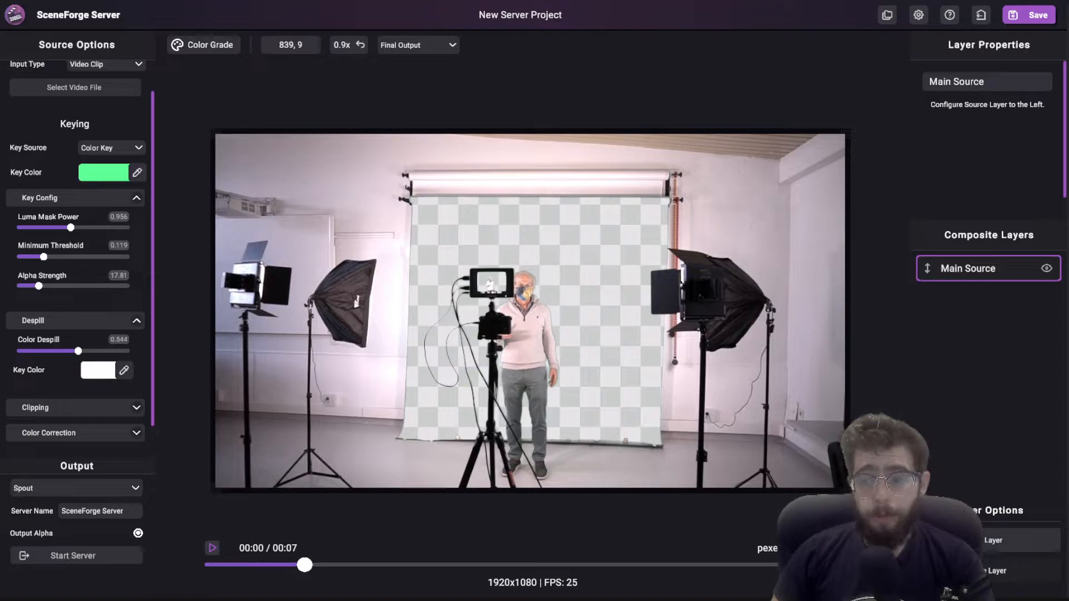
pyautogui.moveTo(490, 347); pyautogui.dragTo(466, 323, button='middle')
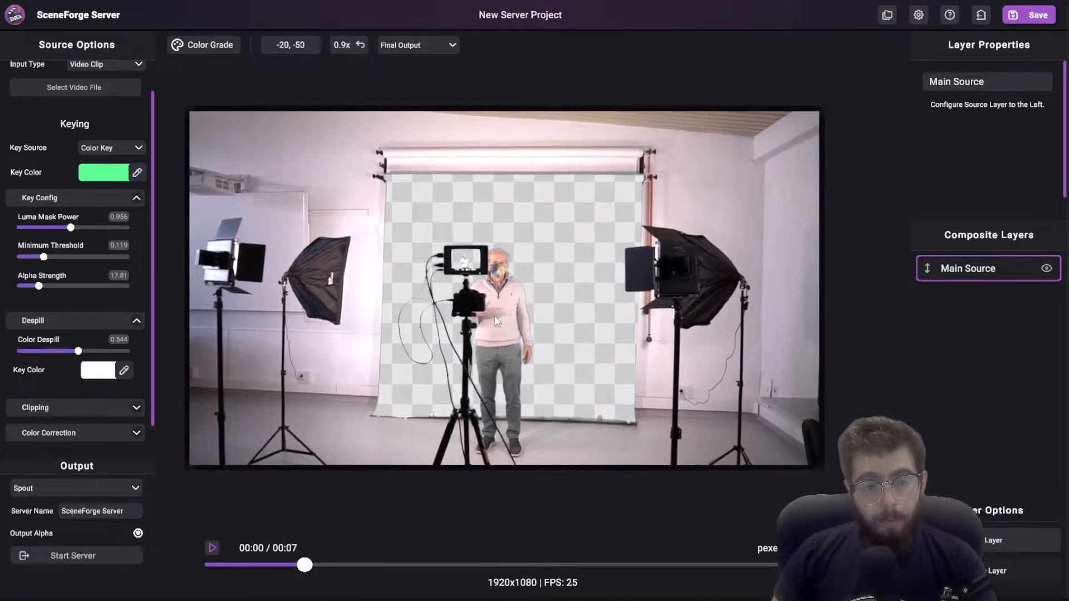
# Lower the source's Color Despill and collapse the Key Config and Despill settings.
pyautogui.click(132, 195)
pyautogui.moveTo(80, 289); pyautogui.dragTo(56, 289)
pyautogui.click(136, 261)
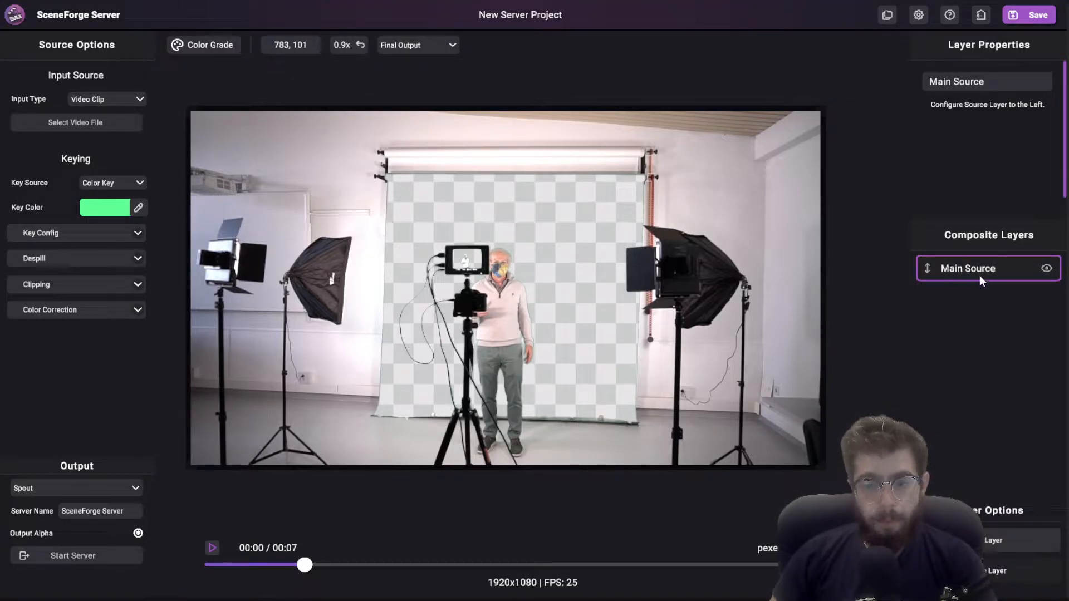
# Add a composite layer using the image cleanPlateTest.jpg as its source and place it below Main Source.
pyautogui.click(955, 540)
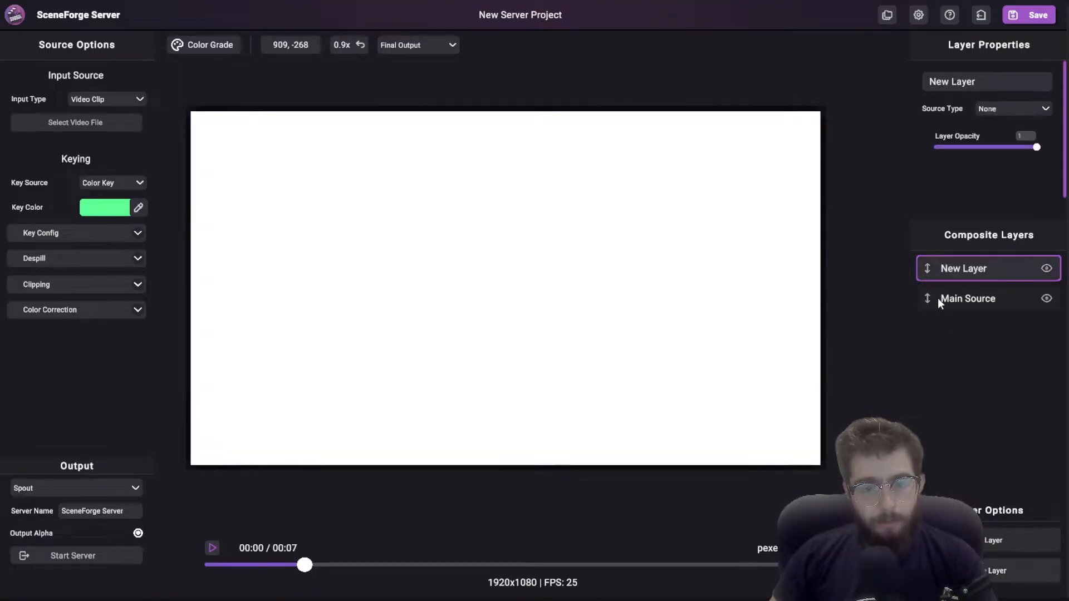
pyautogui.tripleClick(984, 87)
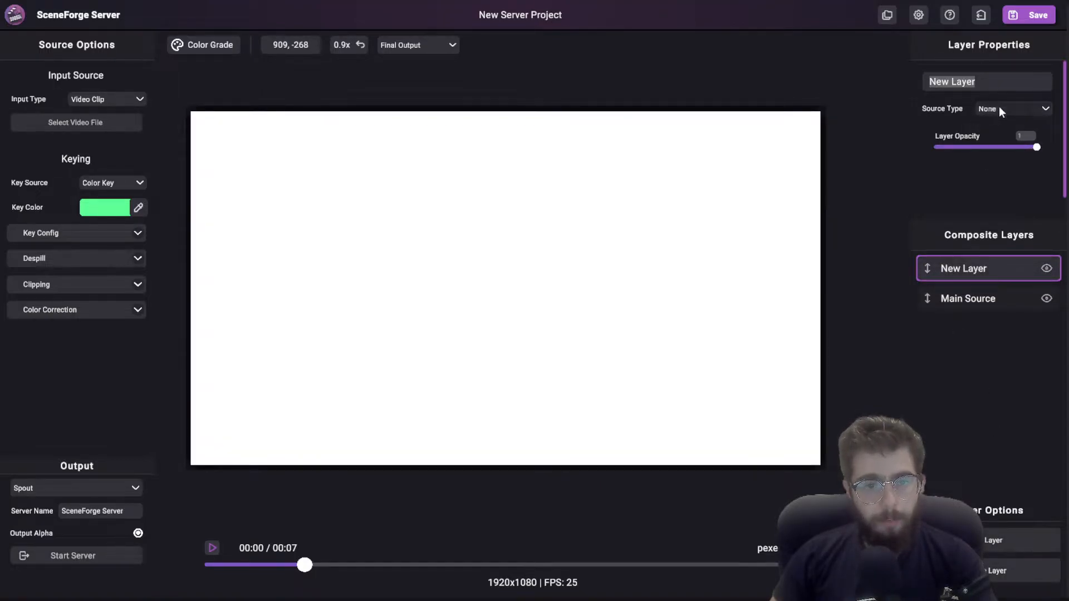
pyautogui.click(999, 107)
pyautogui.click(946, 135)
pyautogui.moveTo(928, 82); pyautogui.dragTo(912, 218)
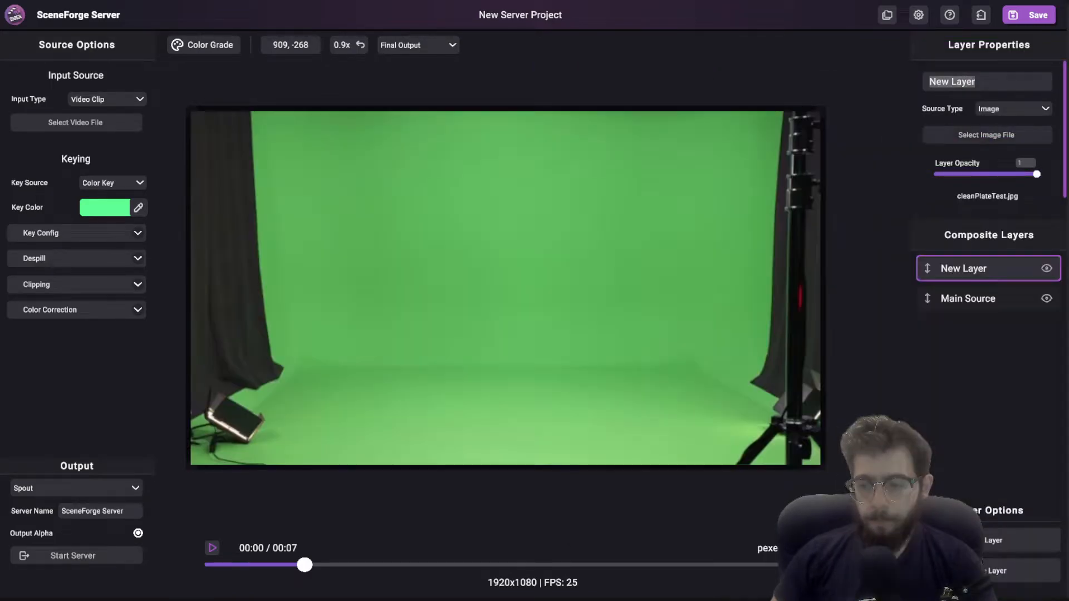
pyautogui.moveTo(924, 271); pyautogui.dragTo(929, 303)
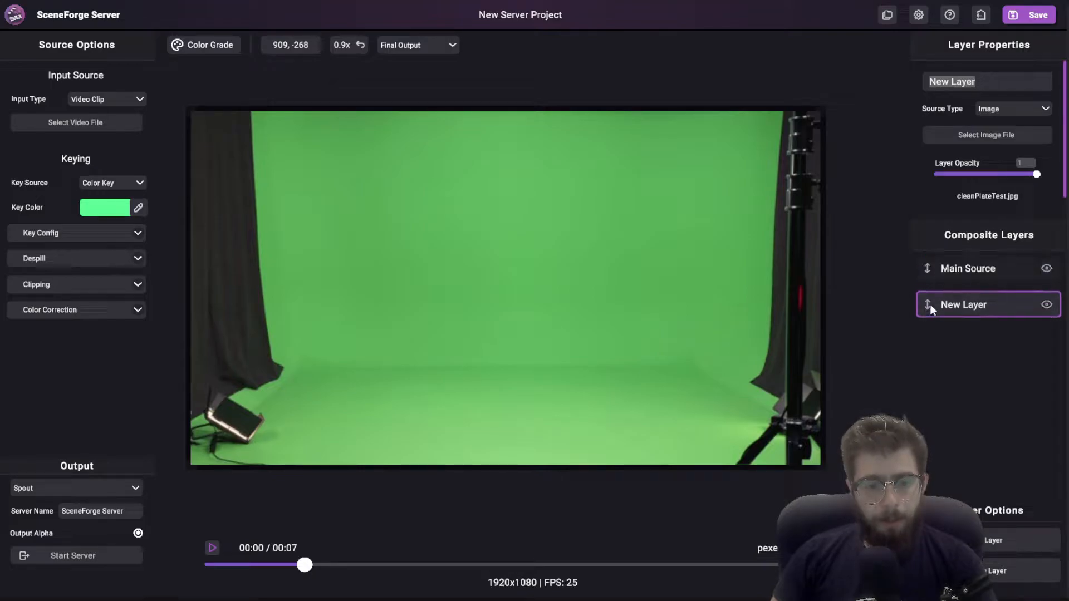
# Try out Hue Shift in the source's Color Correction, first at -180 and finally at 10.
pyautogui.click(136, 305)
pyautogui.moveTo(73, 346); pyautogui.dragTo(17, 356)
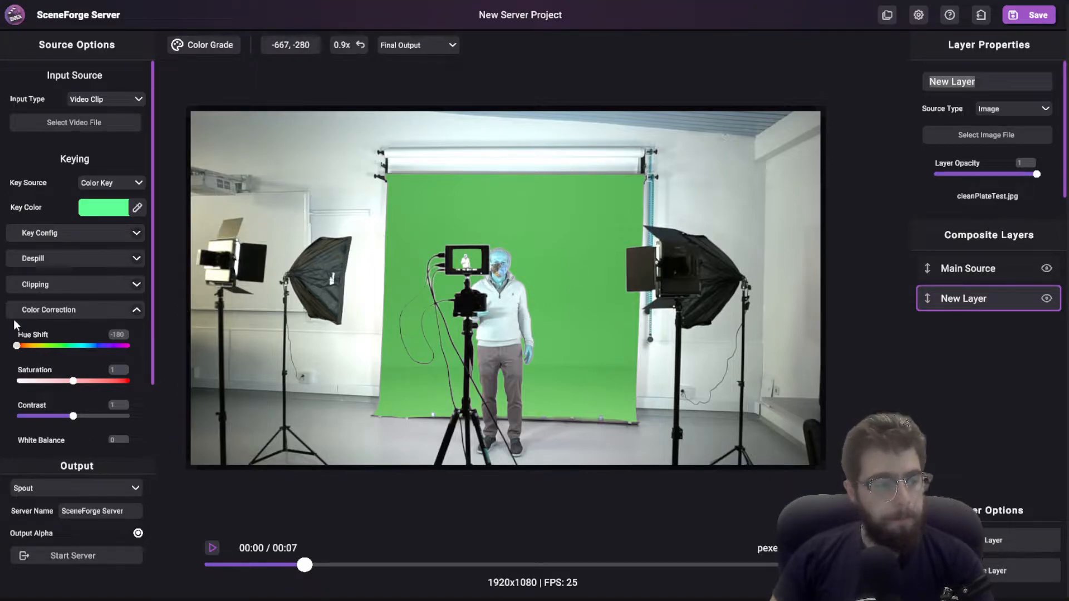
pyautogui.moveTo(17, 345); pyautogui.dragTo(76, 343)
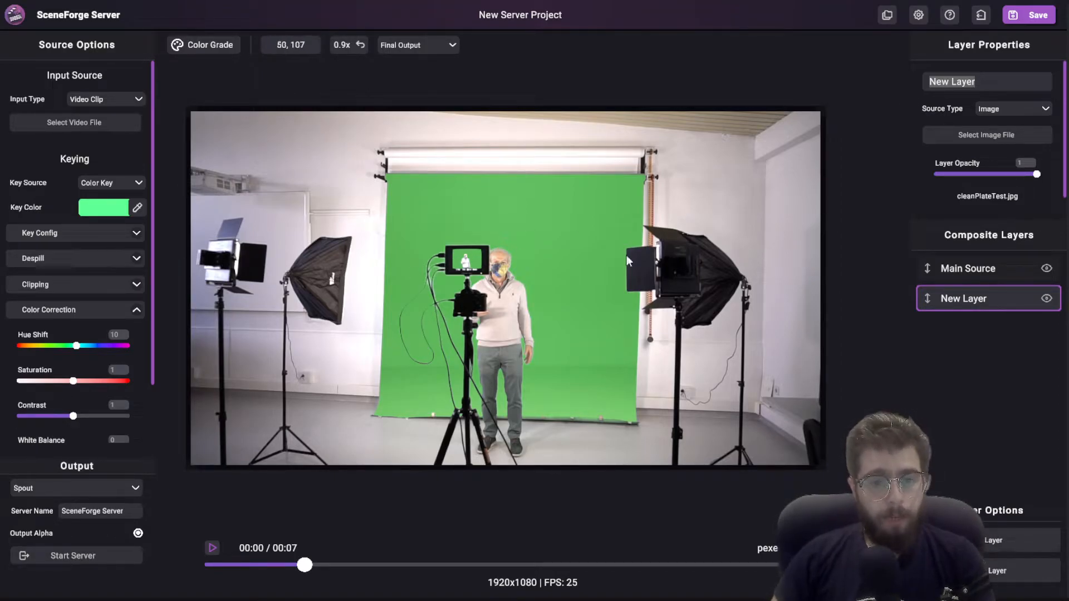
# Scrub the clip to an earlier frame, reset all Color Correction values of the source, and collapse that section.
pyautogui.moveTo(341, 564)
pyautogui.mouseDown()
pyautogui.moveTo(565, 564)
pyautogui.moveTo(330, 564)
pyautogui.mouseUp()
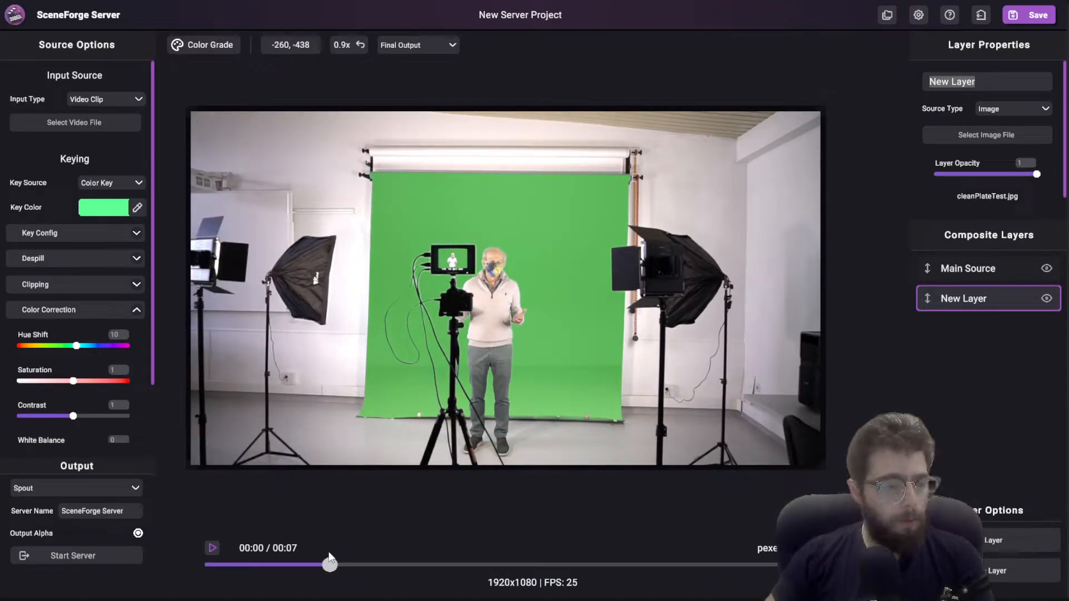
pyautogui.moveTo(309, 559); pyautogui.dragTo(242, 566)
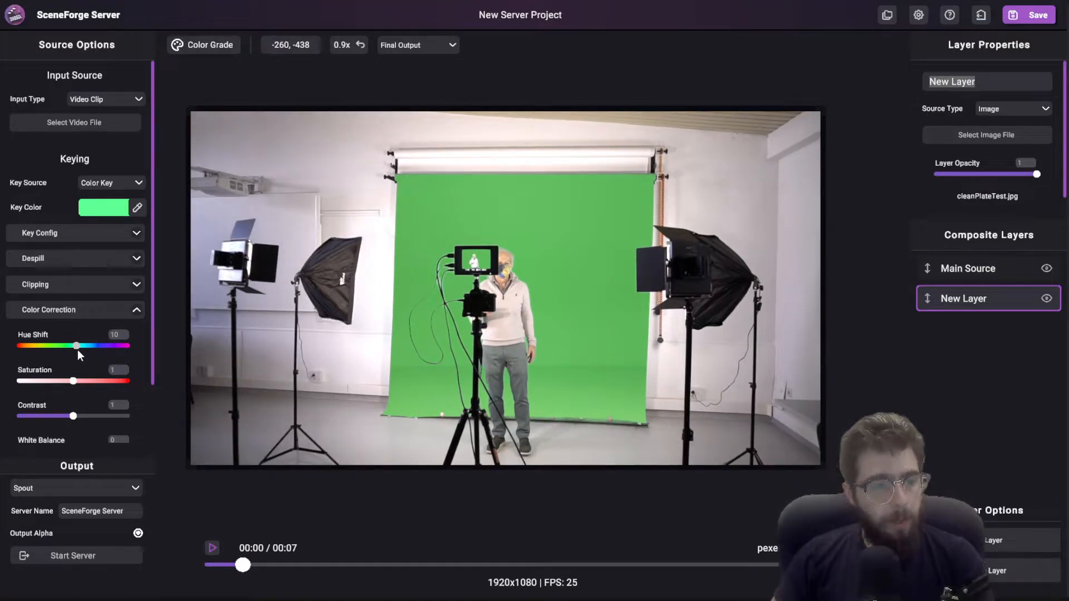
pyautogui.scroll(-1, 83, 347)
pyautogui.click(92, 424)
pyautogui.click(137, 262)
pyautogui.moveTo(414, 258); pyautogui.dragTo(446, 252)
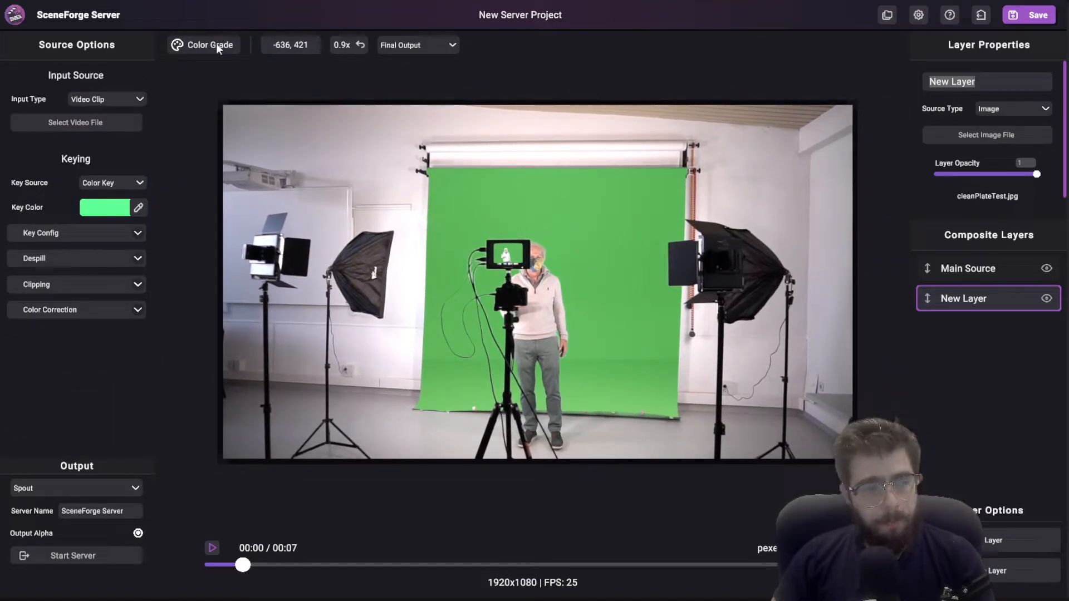
# Open Color Grading and set the Color Adjustments to Hue Shift 29 and Saturation 20.
pyautogui.click(202, 45)
pyautogui.moveTo(486, 120); pyautogui.dragTo(378, 161)
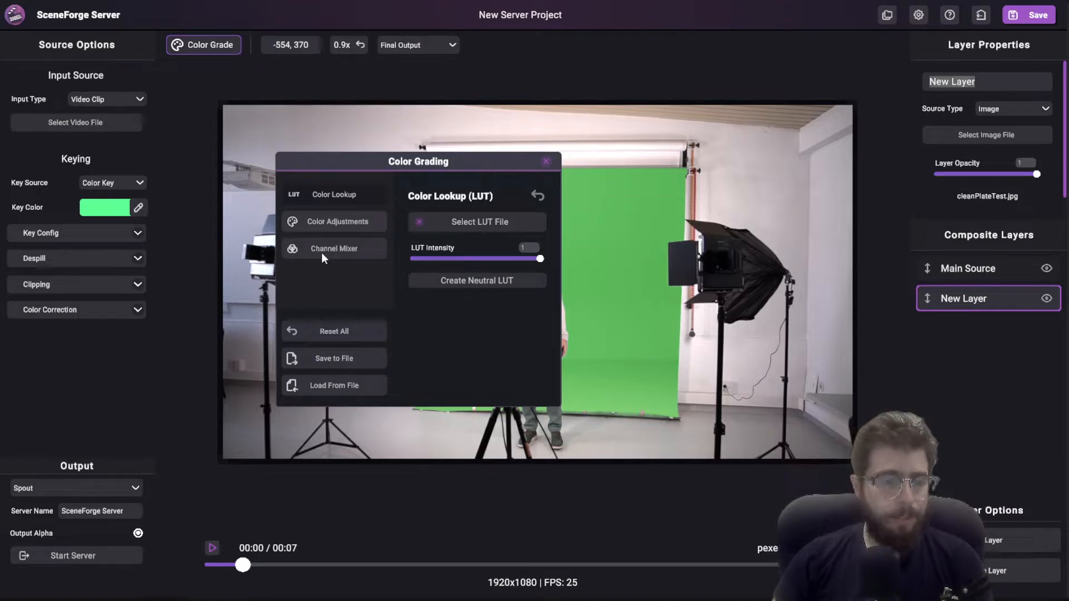
pyautogui.moveTo(397, 165); pyautogui.dragTo(768, 245)
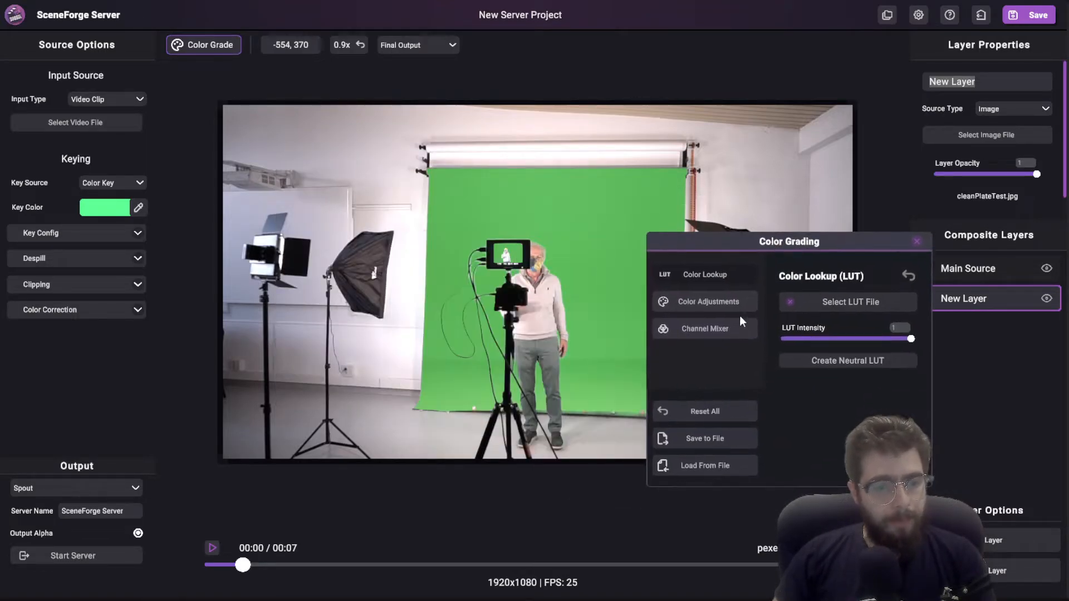
pyautogui.click(693, 297)
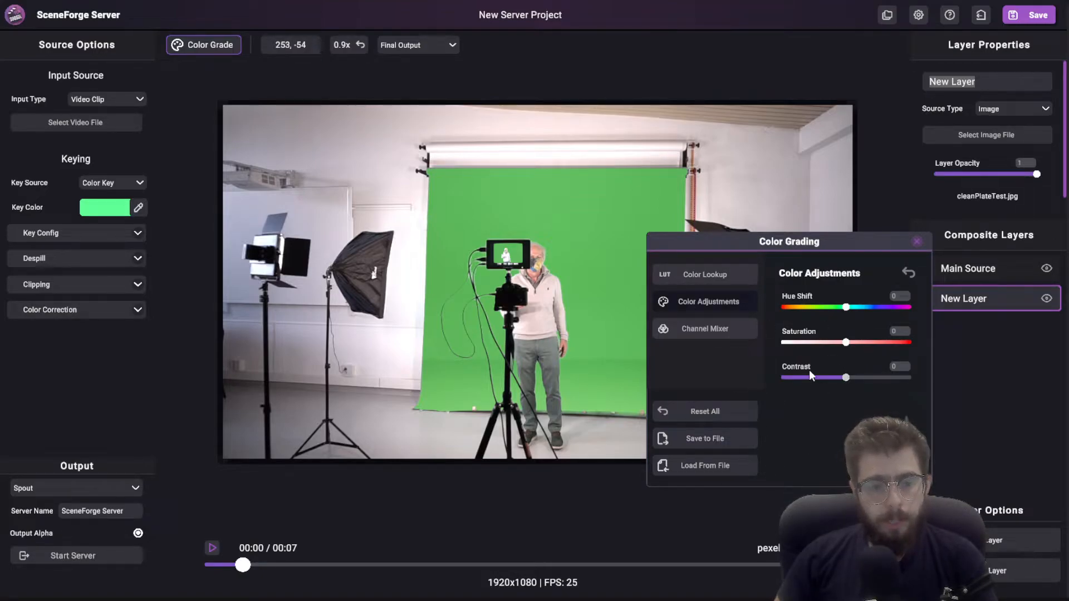
pyautogui.moveTo(840, 306)
pyautogui.mouseDown()
pyautogui.moveTo(799, 308)
pyautogui.moveTo(899, 322)
pyautogui.moveTo(747, 315)
pyautogui.moveTo(864, 316)
pyautogui.moveTo(801, 316)
pyautogui.moveTo(849, 315)
pyautogui.moveTo(794, 340)
pyautogui.moveTo(861, 336)
pyautogui.moveTo(823, 302)
pyautogui.moveTo(856, 307)
pyautogui.mouseUp()
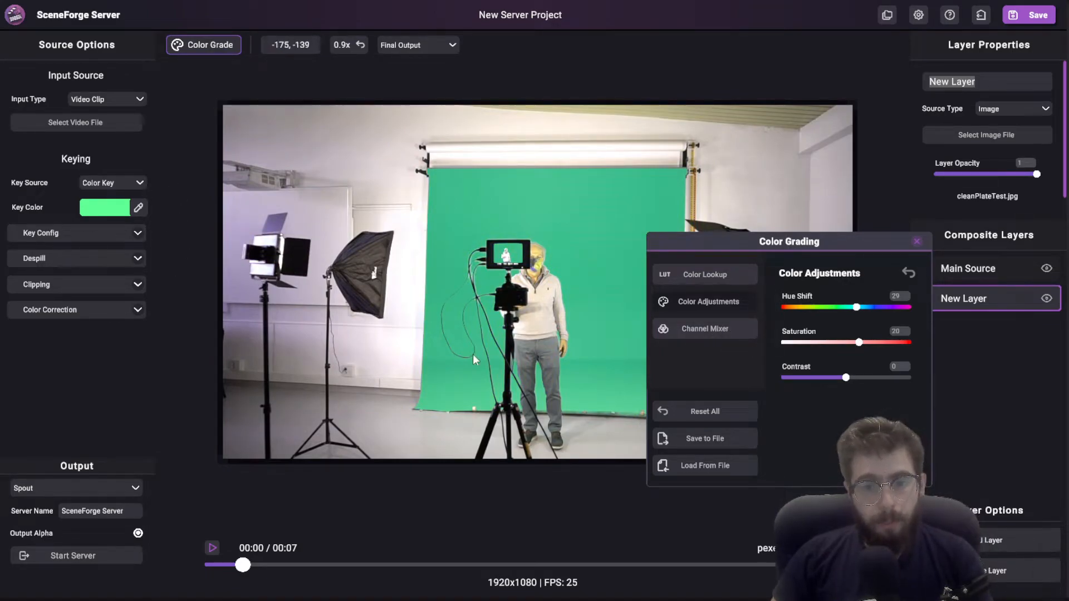
# In the Channel Mixer's Red Channel, set Red to 178 and Green to -117.
pyautogui.click(706, 330)
pyautogui.click(907, 302)
pyautogui.moveTo(852, 337); pyautogui.dragTo(905, 337)
pyautogui.moveTo(845, 372); pyautogui.dragTo(808, 373)
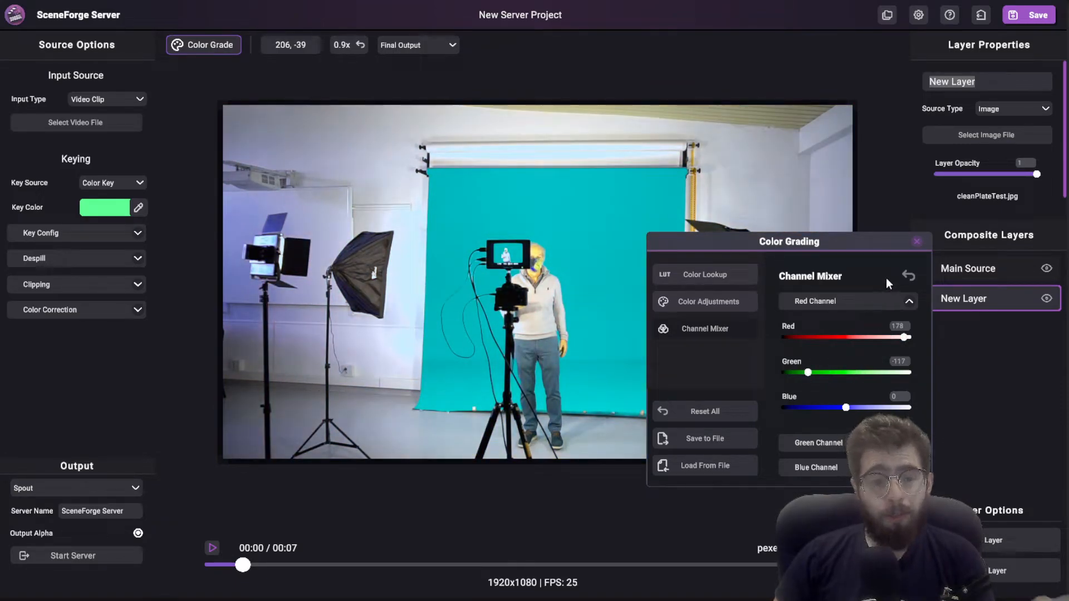
pyautogui.moveTo(863, 235); pyautogui.dragTo(724, 182)
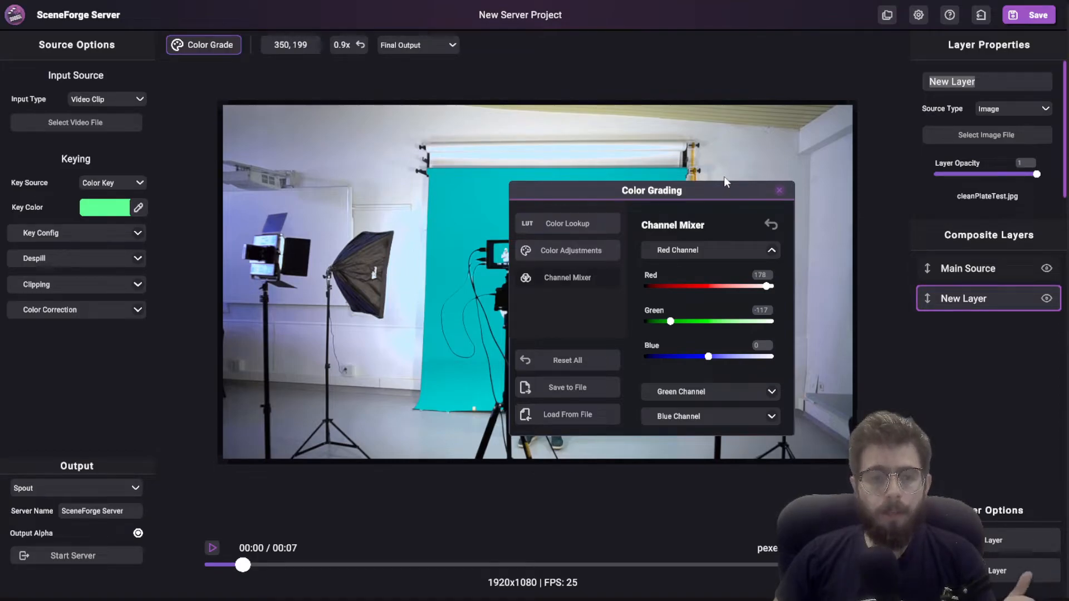
pyautogui.moveTo(643, 191); pyautogui.dragTo(576, 180)
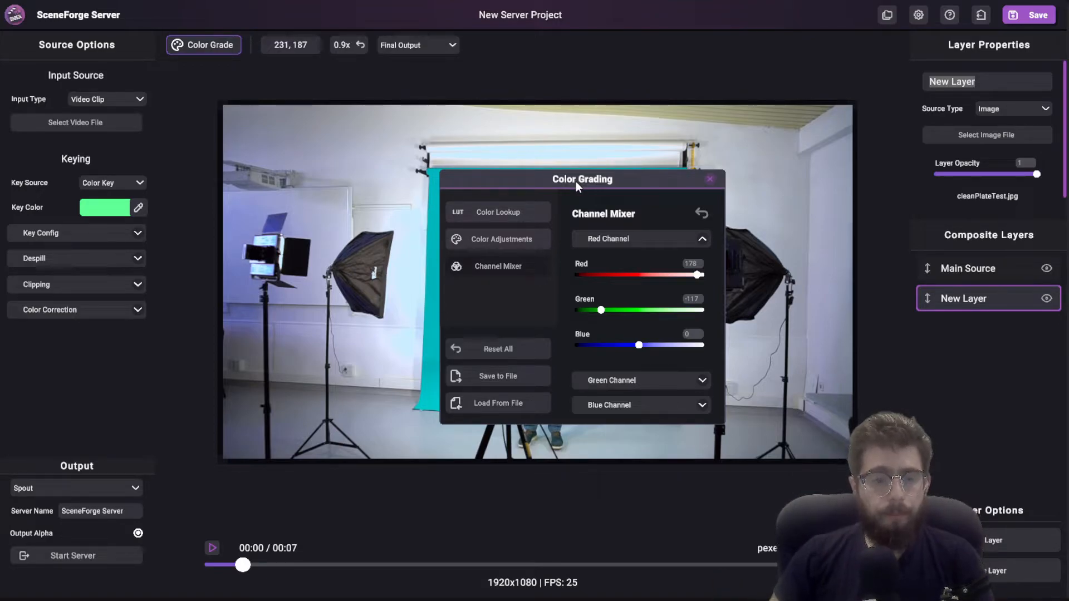
pyautogui.moveTo(575, 181); pyautogui.dragTo(545, 207)
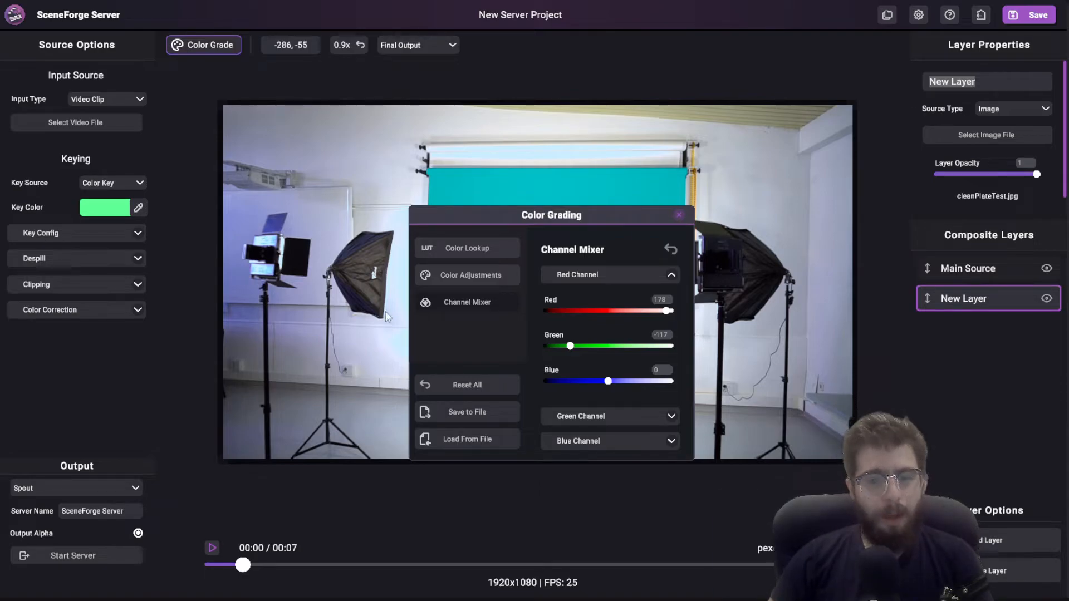
# Raise the color grade's Hue Shift to 49 and Saturation to 40 in the Color Adjustments.
pyautogui.moveTo(525, 219); pyautogui.dragTo(725, 142)
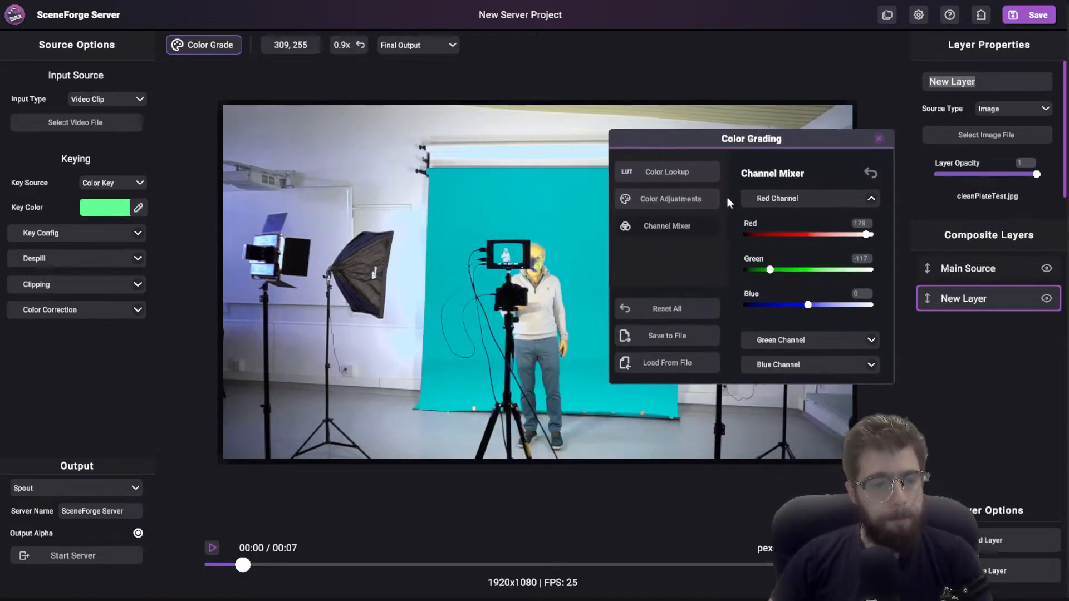
pyautogui.click(678, 205)
pyautogui.moveTo(819, 204); pyautogui.dragTo(835, 251)
pyautogui.moveTo(791, 138); pyautogui.dragTo(683, 140)
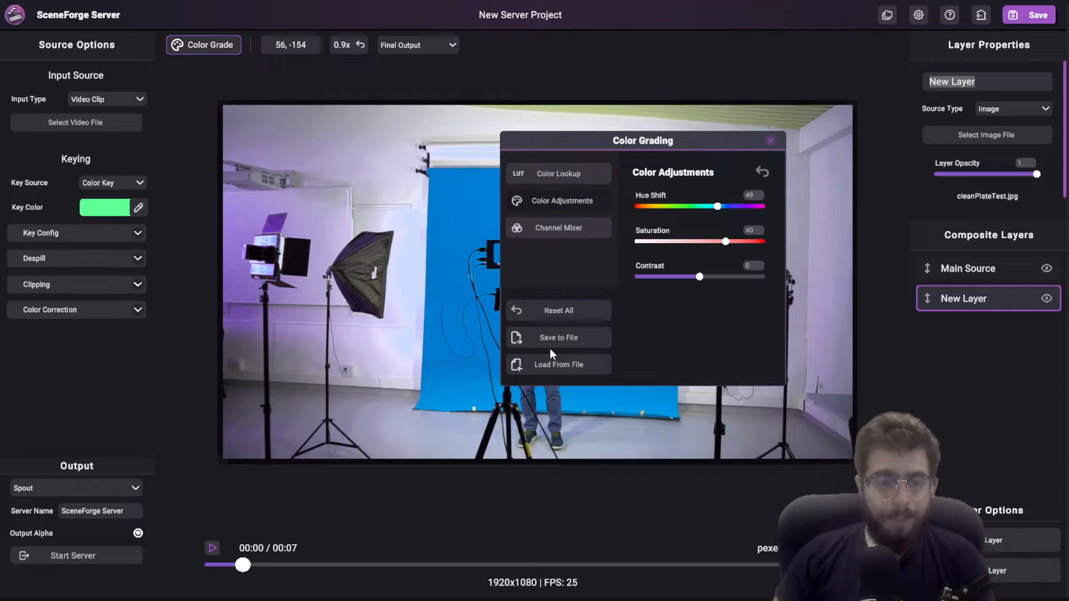
pyautogui.moveTo(645, 146); pyautogui.dragTo(355, 168)
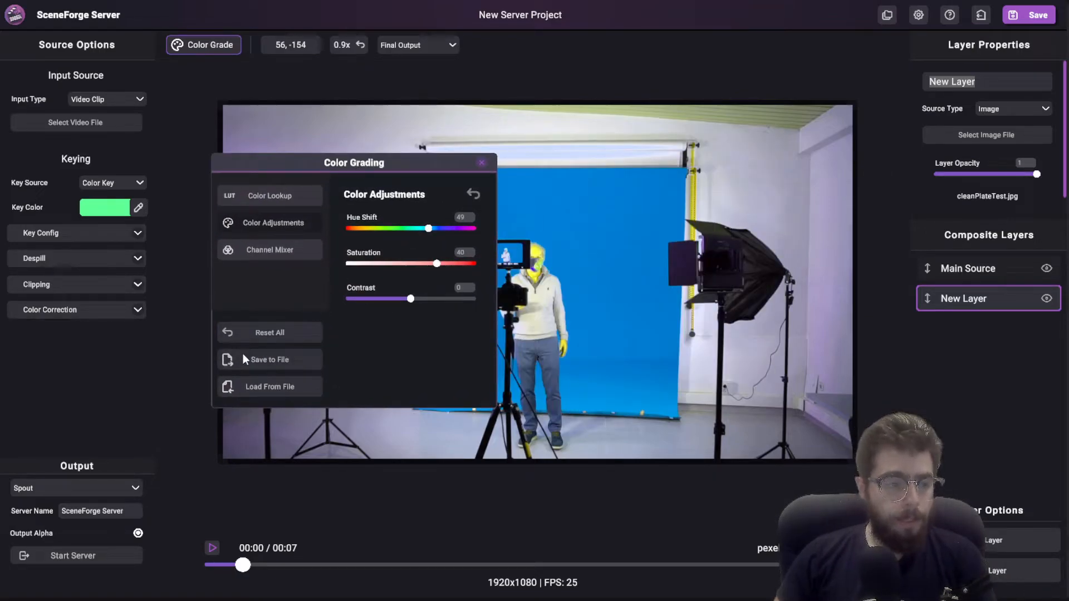
pyautogui.click(256, 359)
pyautogui.moveTo(953, 218); pyautogui.dragTo(486, 82)
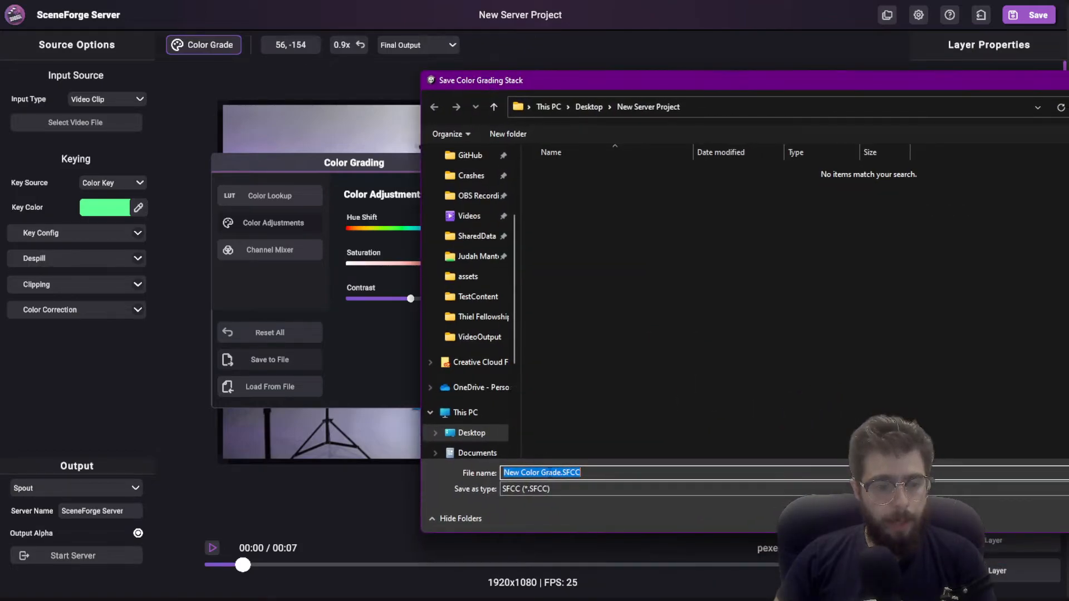
pyautogui.press('Escape')
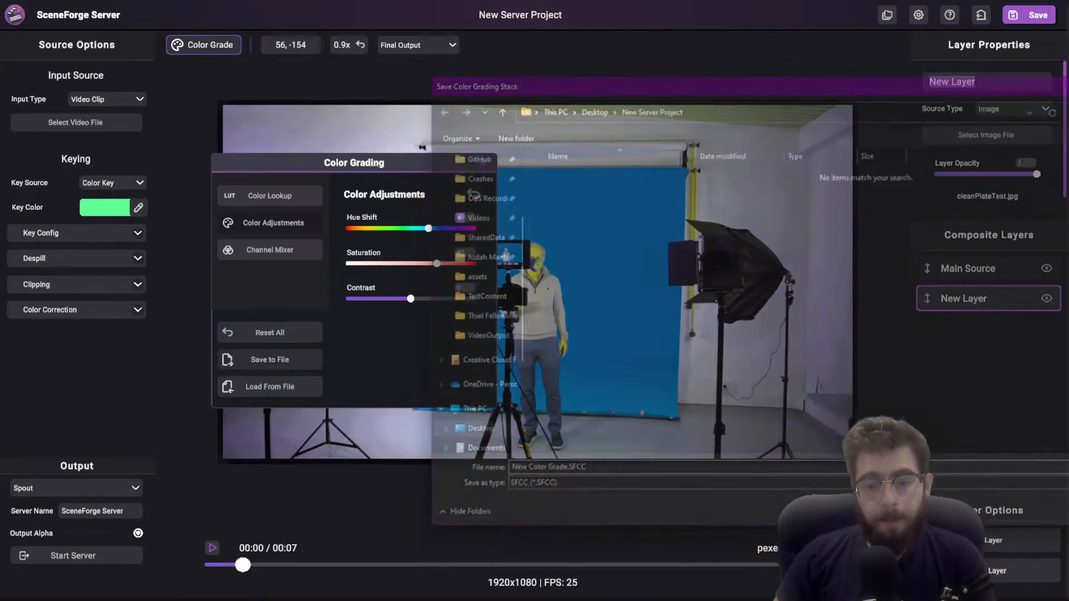
# Close the Color Grading window to leave the graded composite unobstructed.
pyautogui.moveTo(412, 162); pyautogui.dragTo(558, 204)
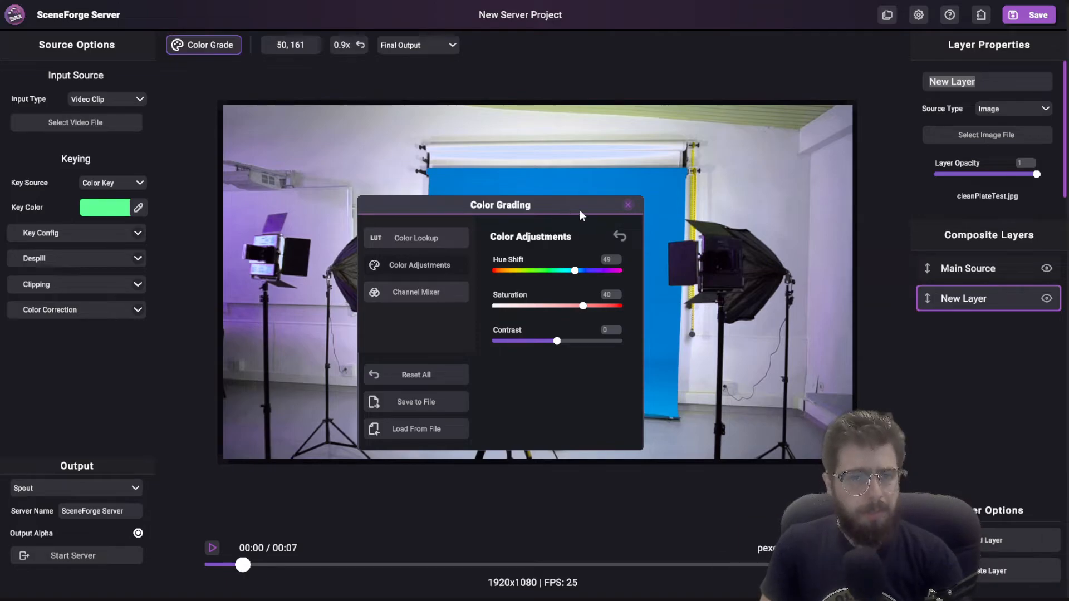
pyautogui.click(628, 205)
pyautogui.scroll(2, 582, 225)
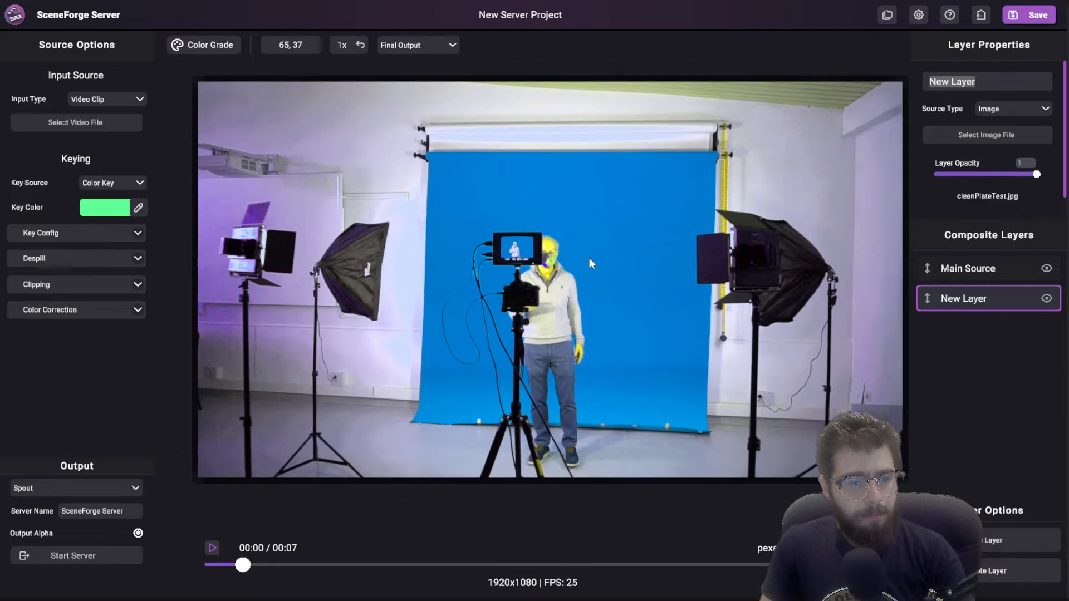
pyautogui.scroll(-1, 589, 258)
pyautogui.click(134, 309)
pyautogui.scroll(-1, 126, 323)
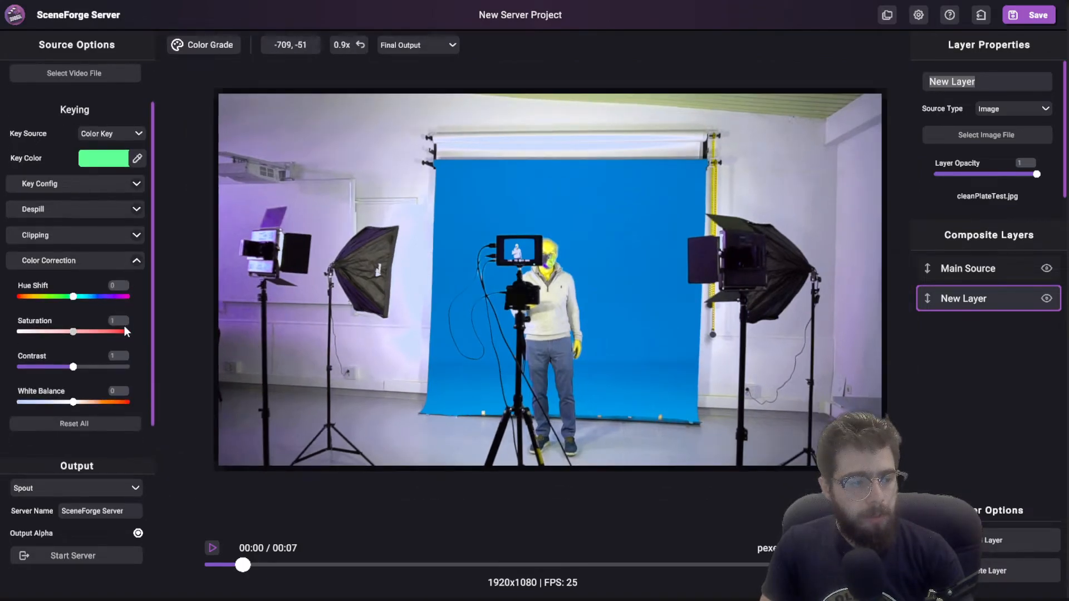
pyautogui.scroll(1, 143, 262)
pyautogui.click(132, 305)
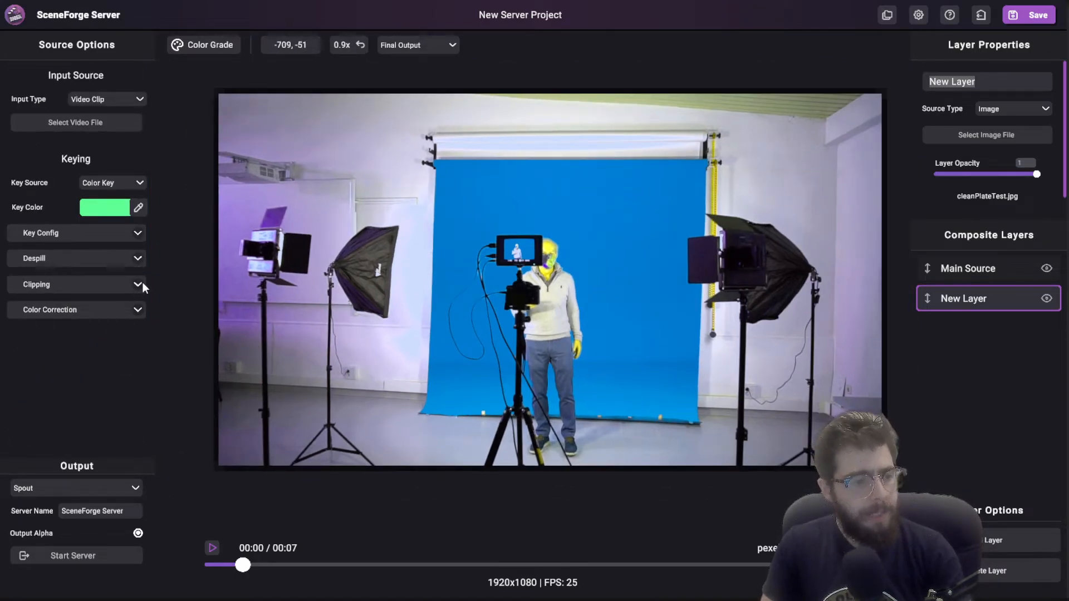
# Open the main source's Clipping settings and start editing its garbage matte.
pyautogui.click(138, 284)
pyautogui.scroll(-3, 306, 311)
pyautogui.scroll(6, 581, 299)
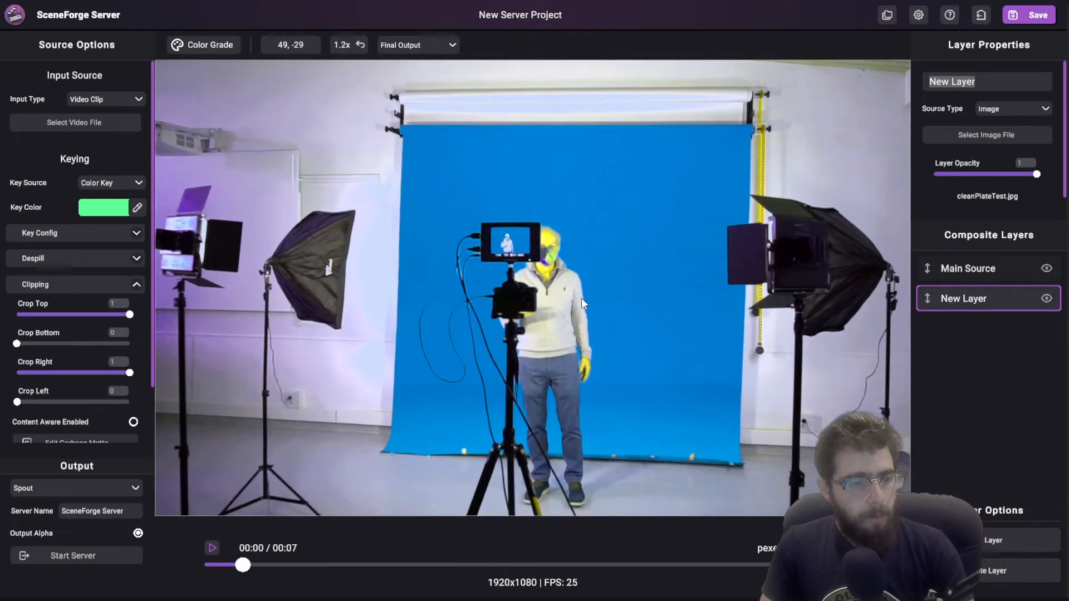
pyautogui.scroll(-3, 581, 299)
pyautogui.moveTo(580, 299); pyautogui.dragTo(486, 273)
pyautogui.scroll(2, 575, 325)
pyautogui.moveTo(312, 312); pyautogui.dragTo(339, 330)
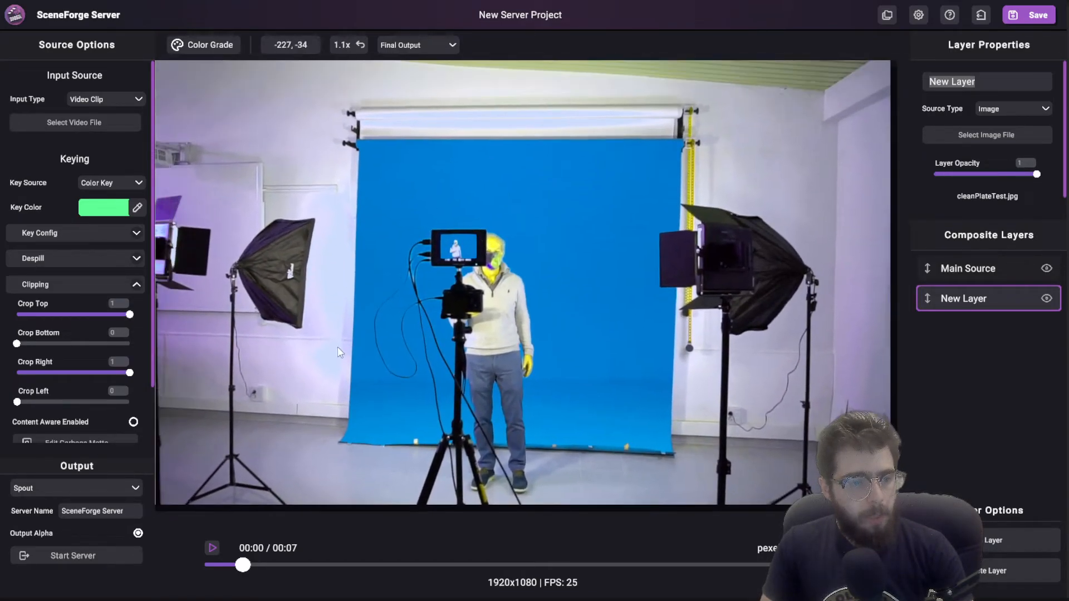
pyautogui.scroll(-2, 509, 345)
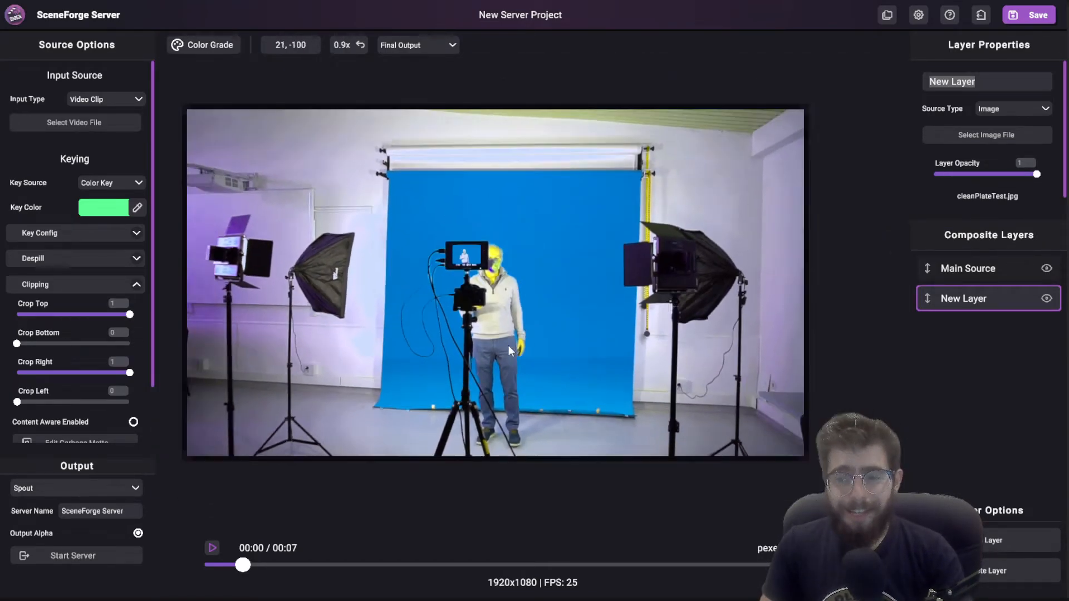
pyautogui.scroll(3, 509, 345)
pyautogui.scroll(-1, 116, 384)
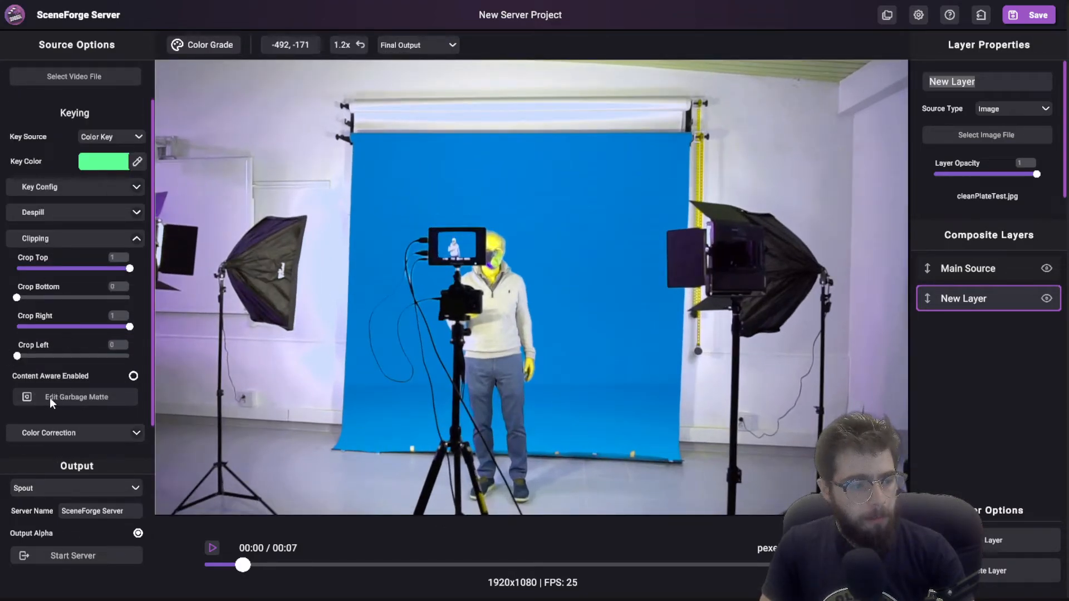
pyautogui.click(78, 396)
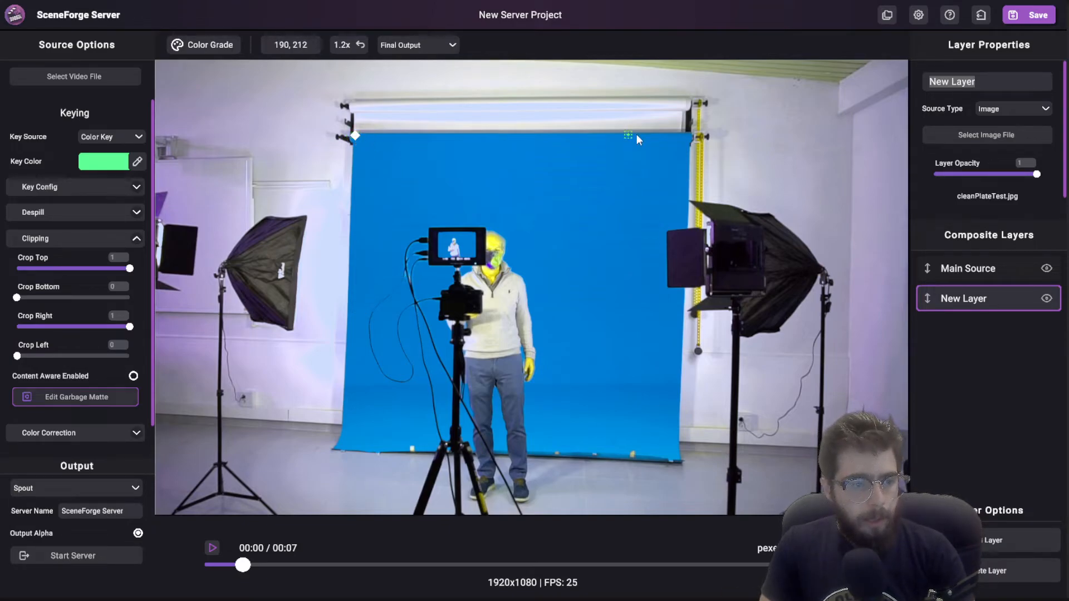
# Outline the blue backdrop with garbage matte points, stepping the right edge inward around the softbox light and closing along the backdrop's bottom.
pyautogui.click(685, 135)
pyautogui.click(684, 227)
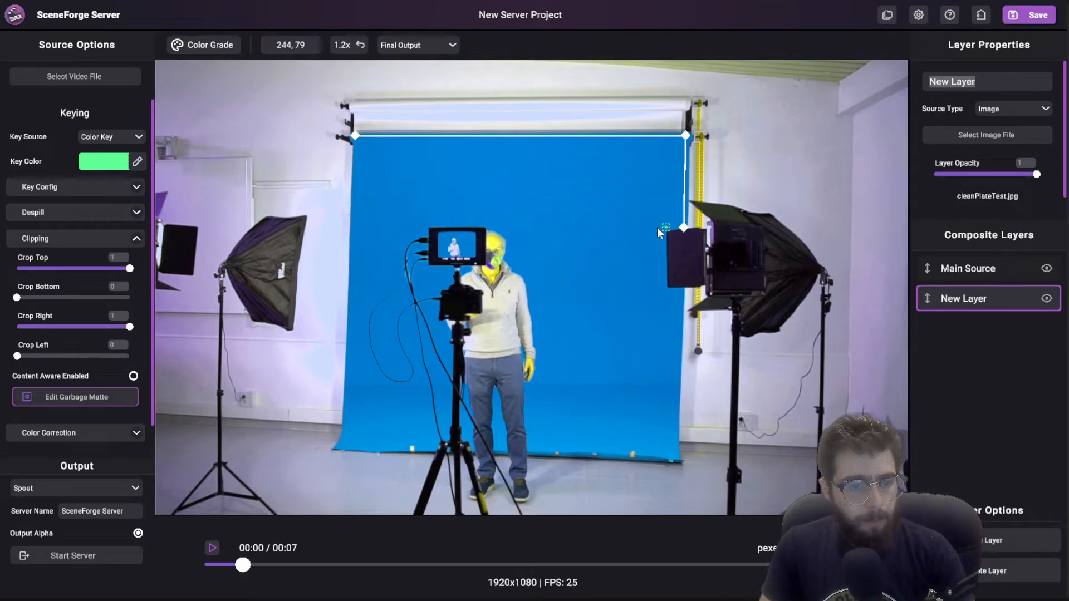
pyautogui.click(660, 229)
pyautogui.click(663, 289)
pyautogui.click(680, 291)
pyautogui.click(680, 458)
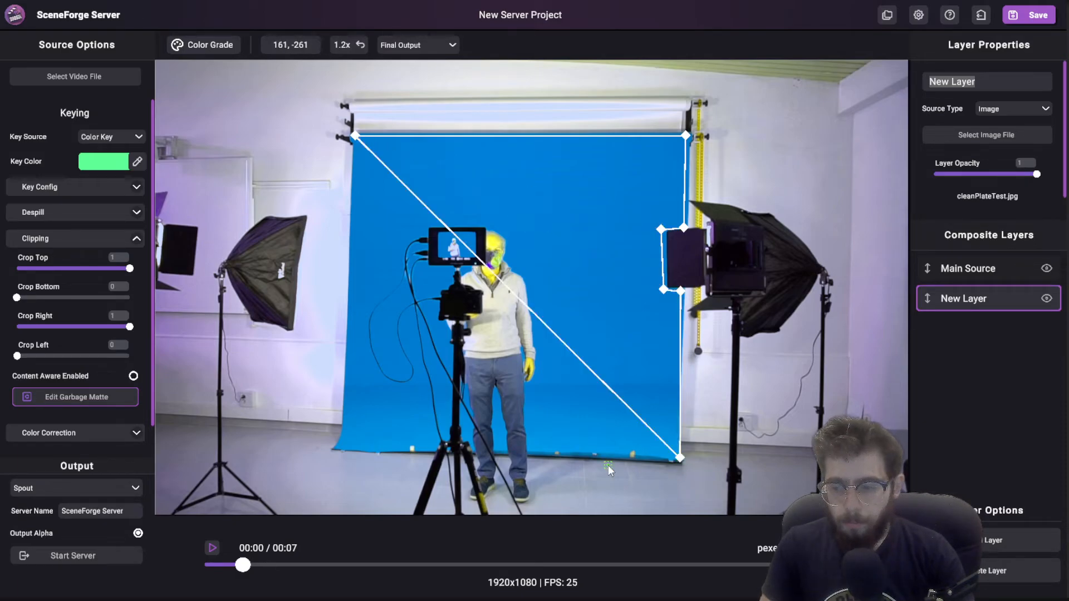
pyautogui.click(348, 448)
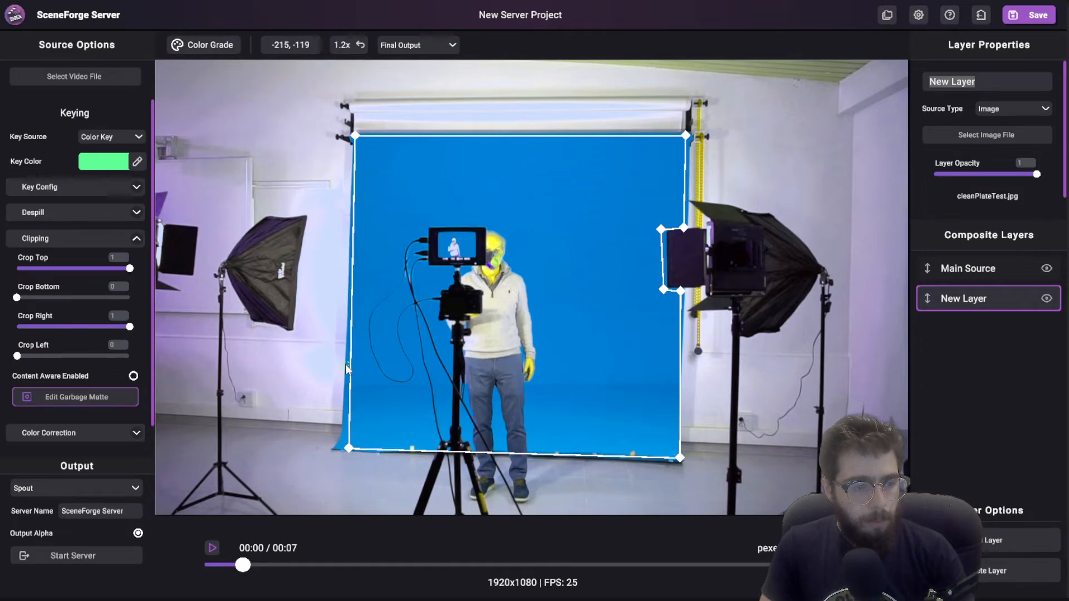
# Add a matte point on the backdrop's lower edge near the tripod, extend the lower-left point outward, and finish editing the garbage matte.
pyautogui.click(352, 352)
pyautogui.moveTo(352, 352); pyautogui.dragTo(490, 448)
pyautogui.moveTo(348, 449); pyautogui.dragTo(341, 446)
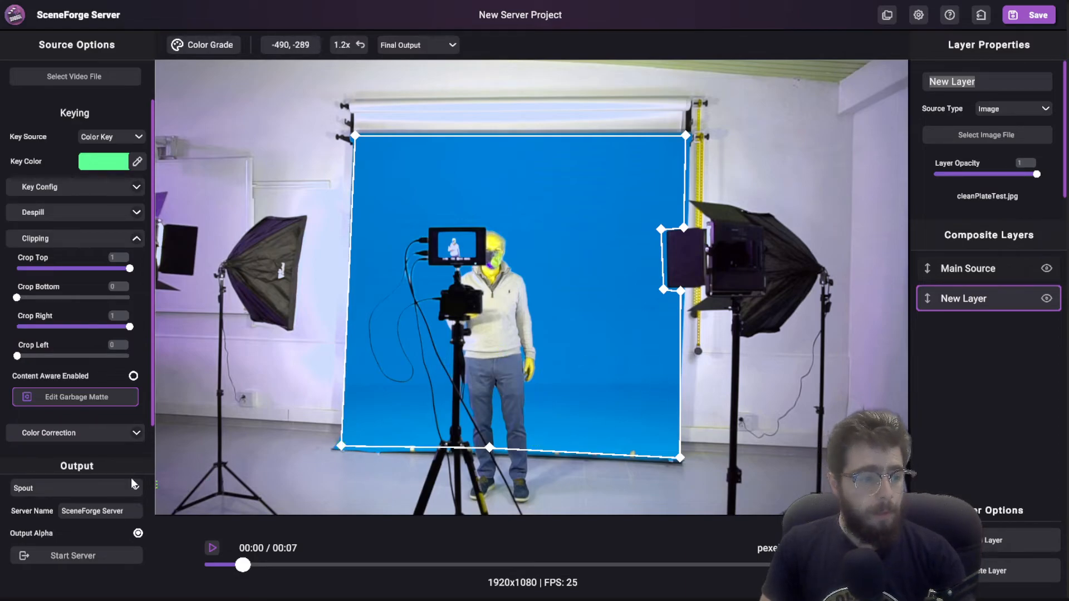
pyautogui.click(97, 399)
# Save the project with the garbage matte applied.
pyautogui.scroll(-4, 496, 389)
pyautogui.scroll(1, 500, 382)
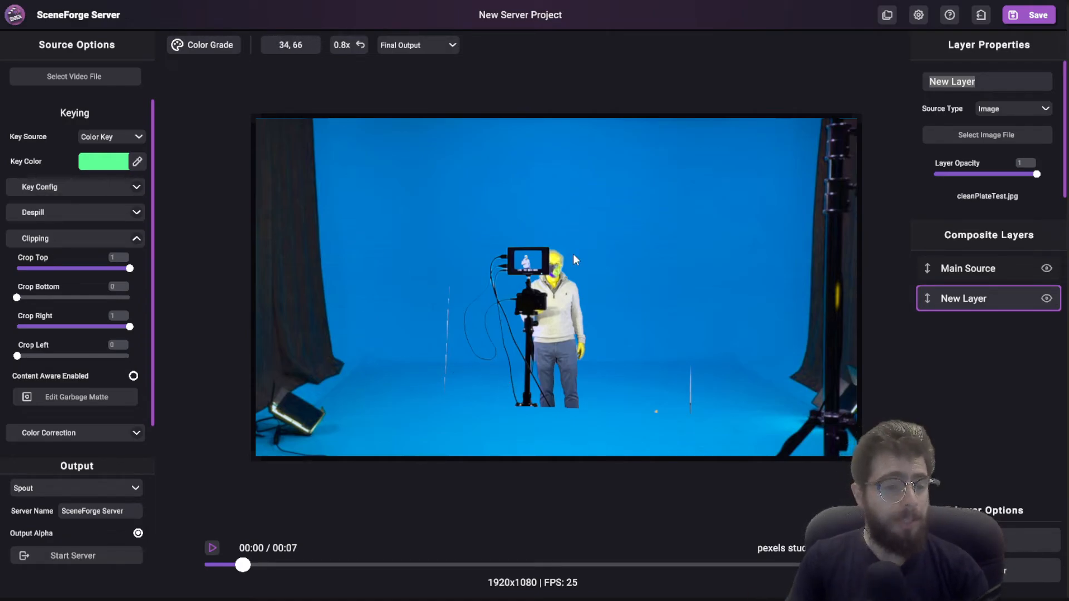
pyautogui.moveTo(573, 254); pyautogui.dragTo(574, 234, button='middle')
pyautogui.click(1032, 15)
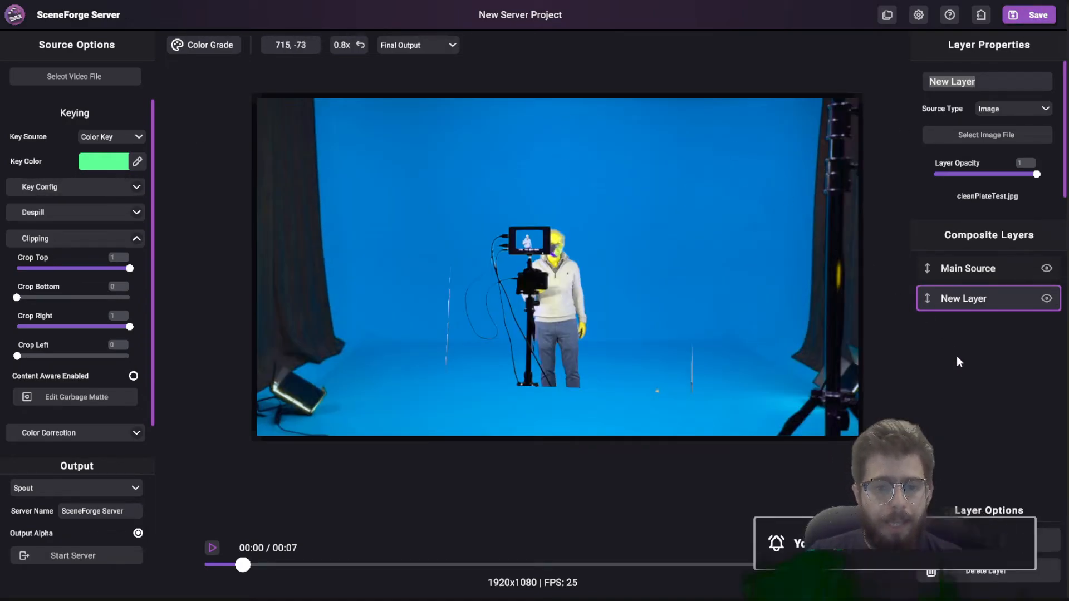
pyautogui.click(873, 62)
pyautogui.moveTo(661, 208); pyautogui.dragTo(651, 237, button='middle')
pyautogui.scroll(1, 561, 226)
pyautogui.scroll(1, 652, 237)
pyautogui.scroll(-1, 652, 237)
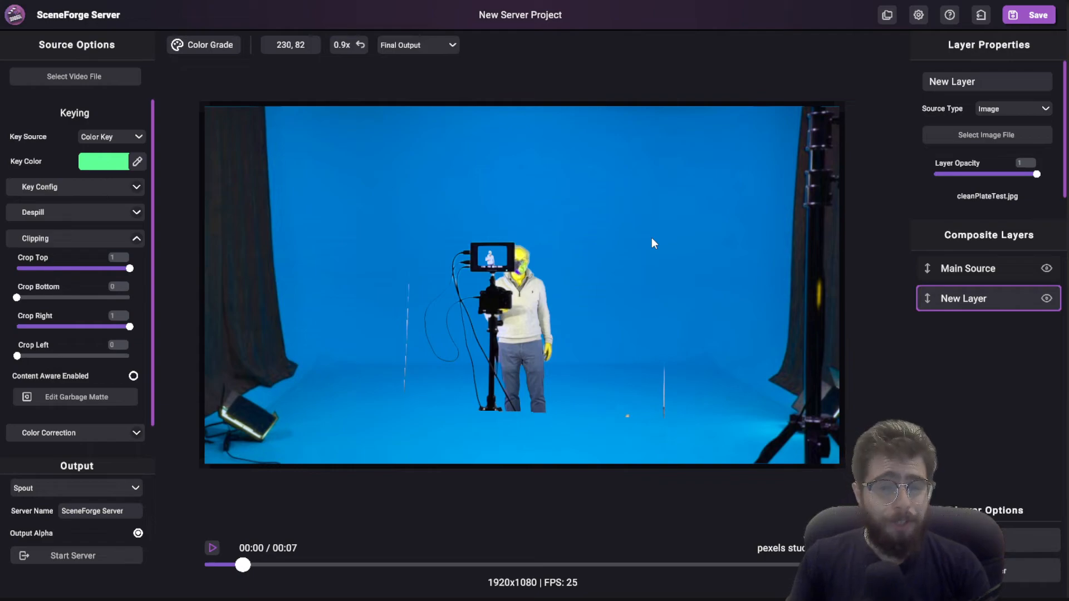
pyautogui.moveTo(652, 239); pyautogui.dragTo(673, 385, button='middle')
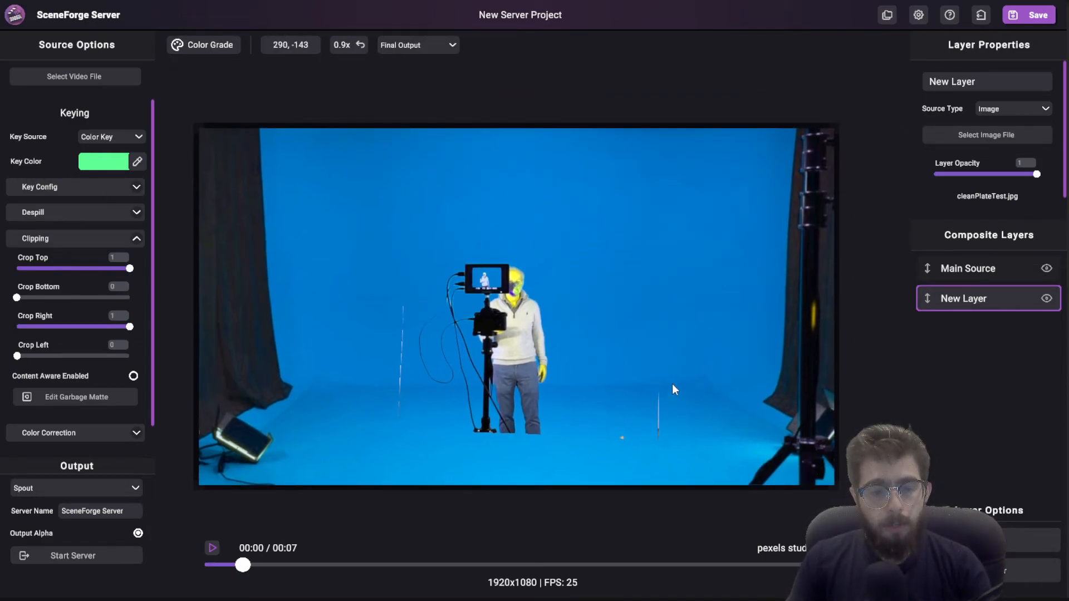